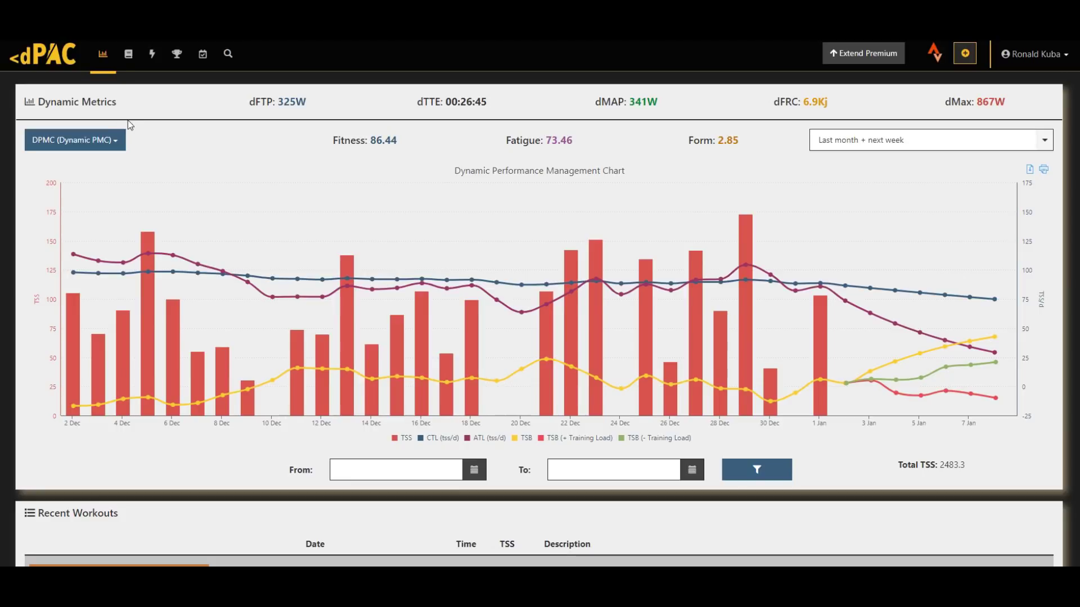
Step: Examine the dashboard's dynamic metrics, the last 12 weeks volume chart and the athlete weight average chart
{"action": "mouse_move", "coordinate": [259, 103]}
{"action": "mouse_move", "coordinate": [741, 225]}
{"action": "scroll", "coordinate": [586, 201], "scroll_direction": "down", "scroll_amount": 15}
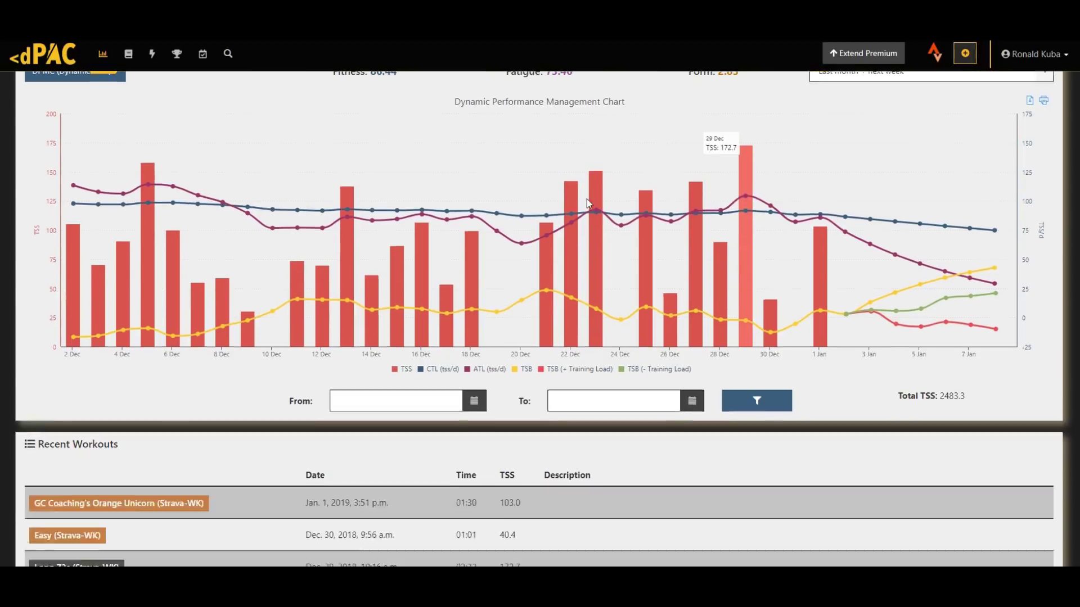
{"action": "scroll", "coordinate": [586, 201], "scroll_direction": "down", "scroll_amount": 2}
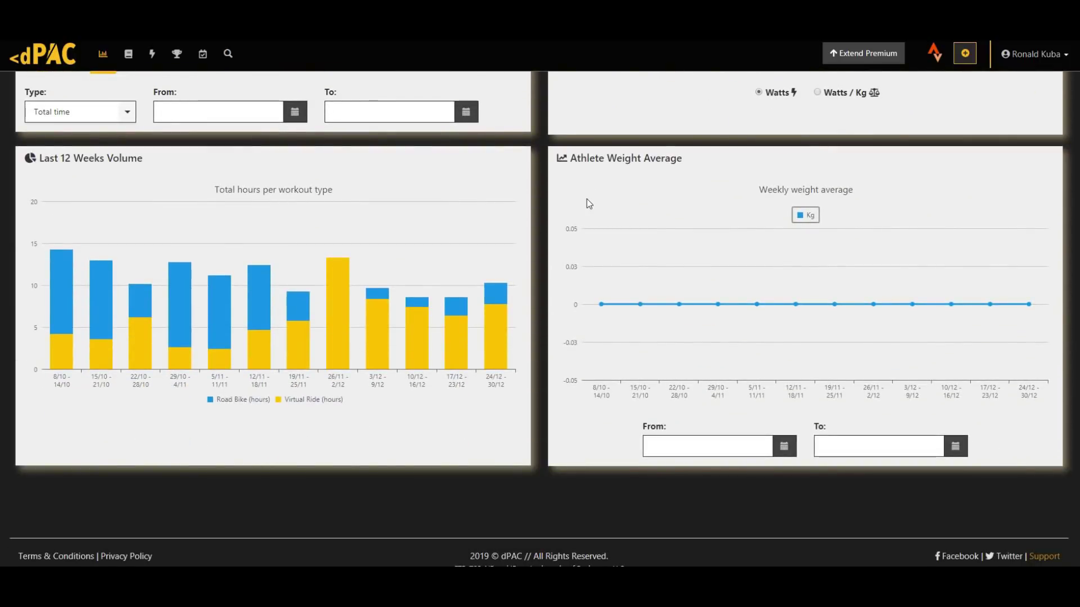
{"action": "scroll", "coordinate": [586, 203], "scroll_direction": "up", "scroll_amount": 2}
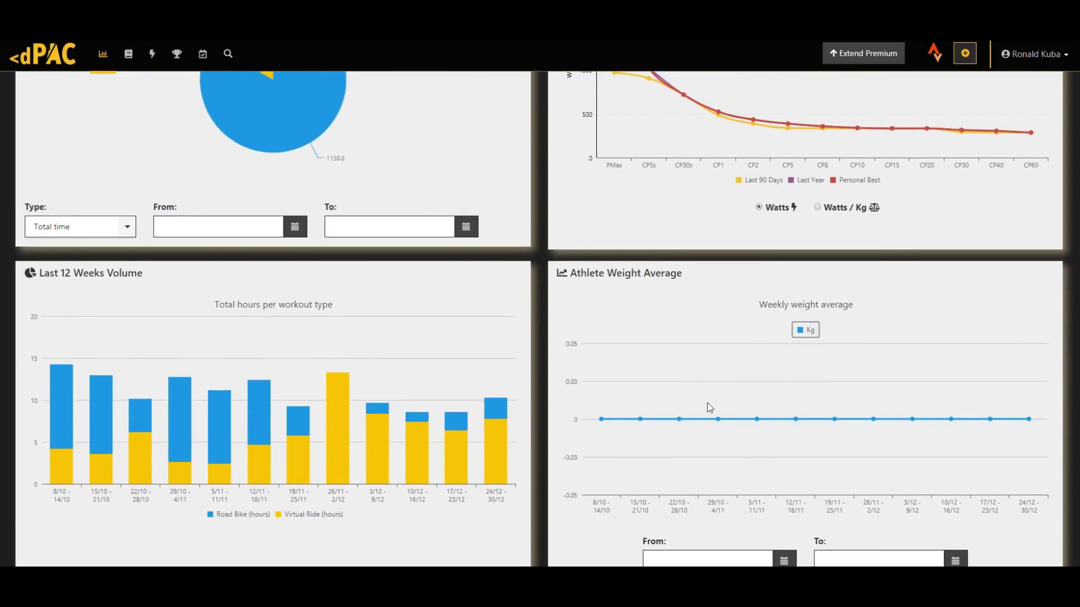
{"action": "mouse_move", "coordinate": [938, 388]}
{"action": "scroll", "coordinate": [389, 317], "scroll_direction": "down", "scroll_amount": 2}
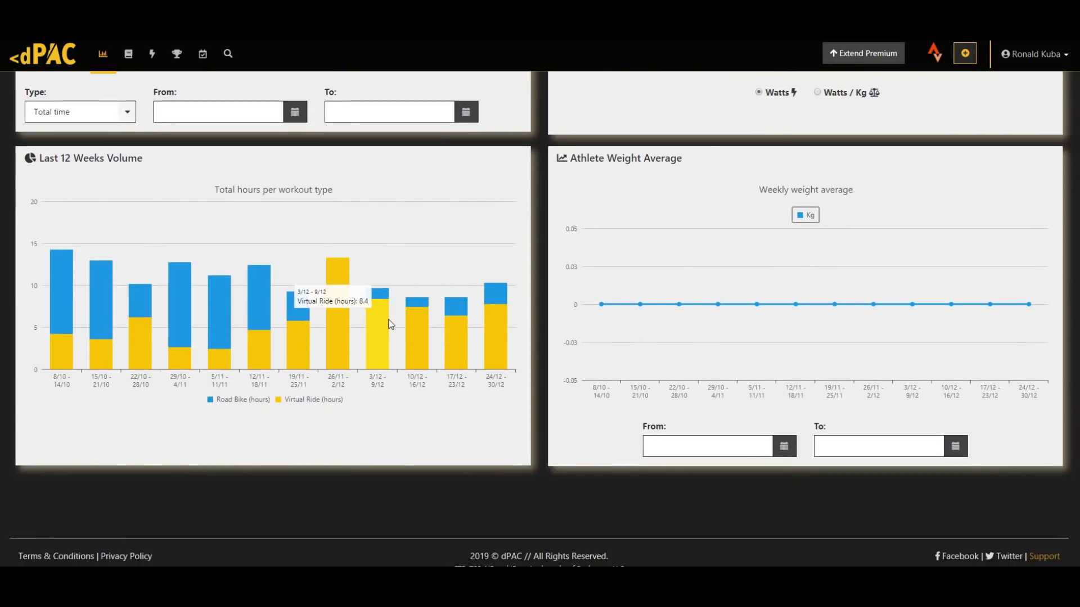
{"action": "mouse_move", "coordinate": [64, 257]}
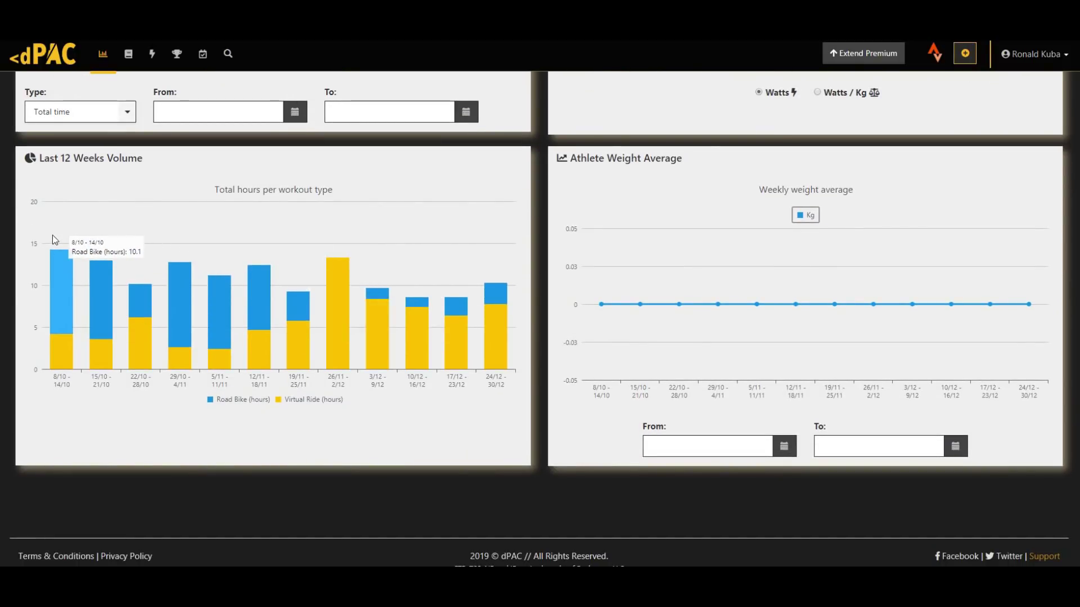
{"action": "mouse_move", "coordinate": [212, 321]}
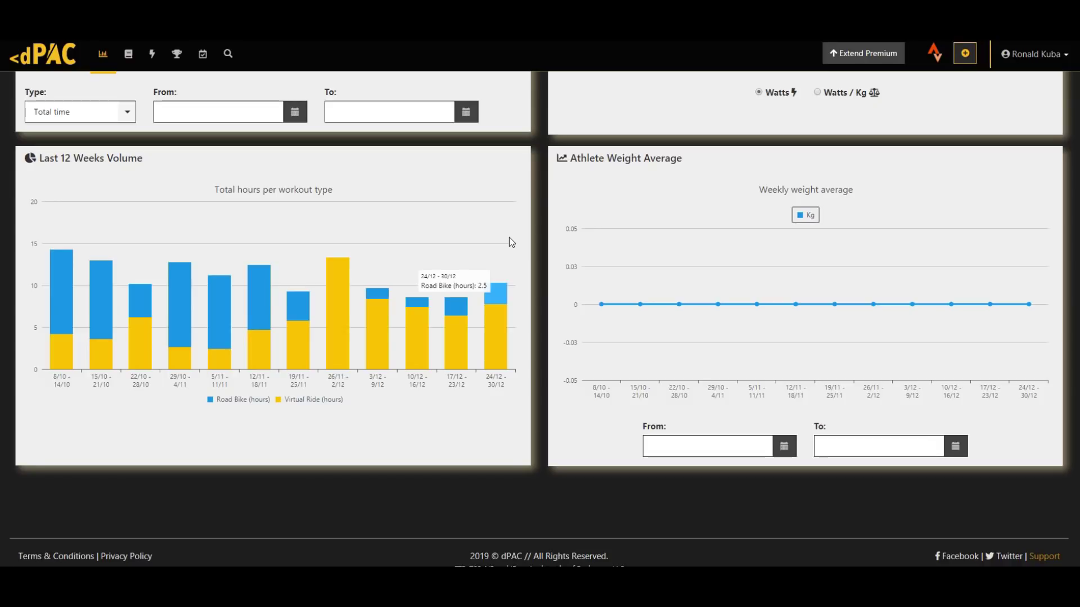
Step: Review the total volume chart, the mean maximum power records and the recent workouts list on the dashboard
{"action": "scroll", "coordinate": [508, 248], "scroll_direction": "up", "scroll_amount": 8}
{"action": "scroll", "coordinate": [510, 252], "scroll_direction": "down", "scroll_amount": 2}
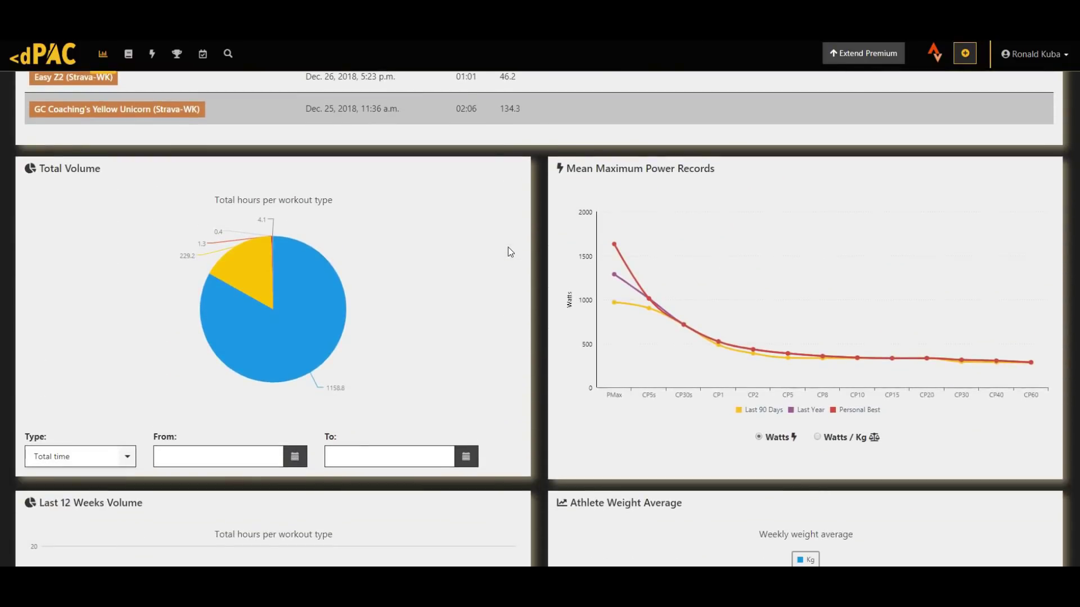
{"action": "scroll", "coordinate": [510, 252], "scroll_direction": "down", "scroll_amount": 3}
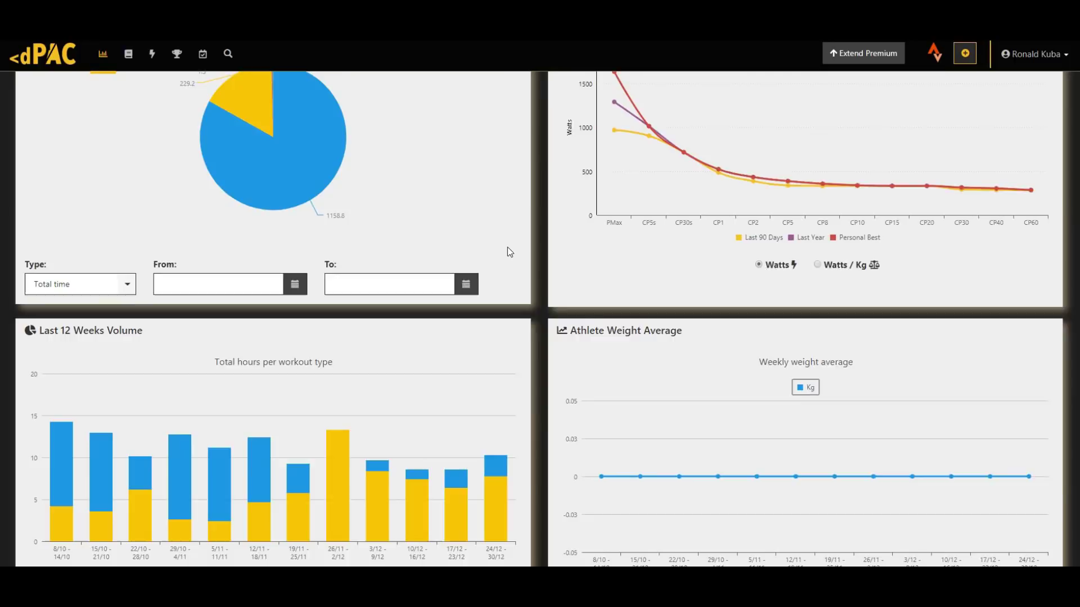
{"action": "scroll", "coordinate": [509, 252], "scroll_direction": "down", "scroll_amount": 3}
{"action": "scroll", "coordinate": [508, 248], "scroll_direction": "up", "scroll_amount": 7}
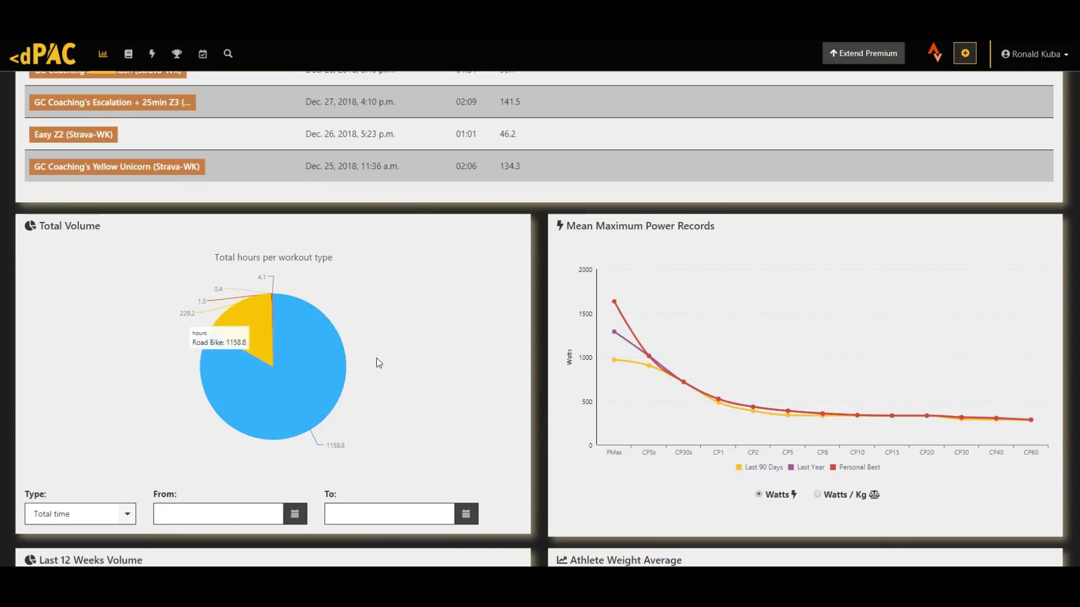
{"action": "mouse_move", "coordinate": [703, 406]}
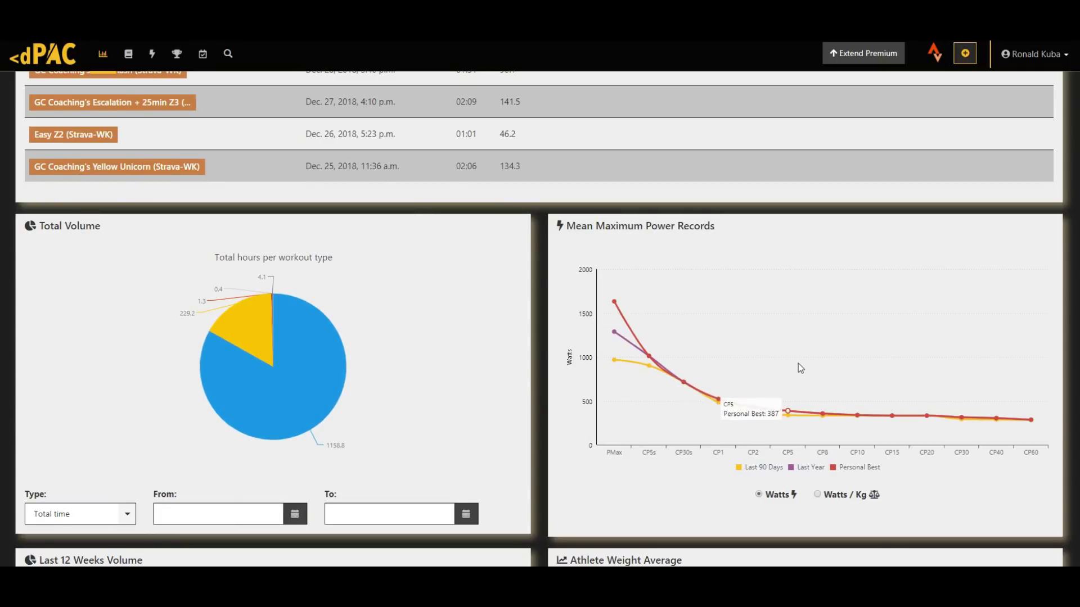
{"action": "scroll", "coordinate": [798, 363], "scroll_direction": "up", "scroll_amount": 5}
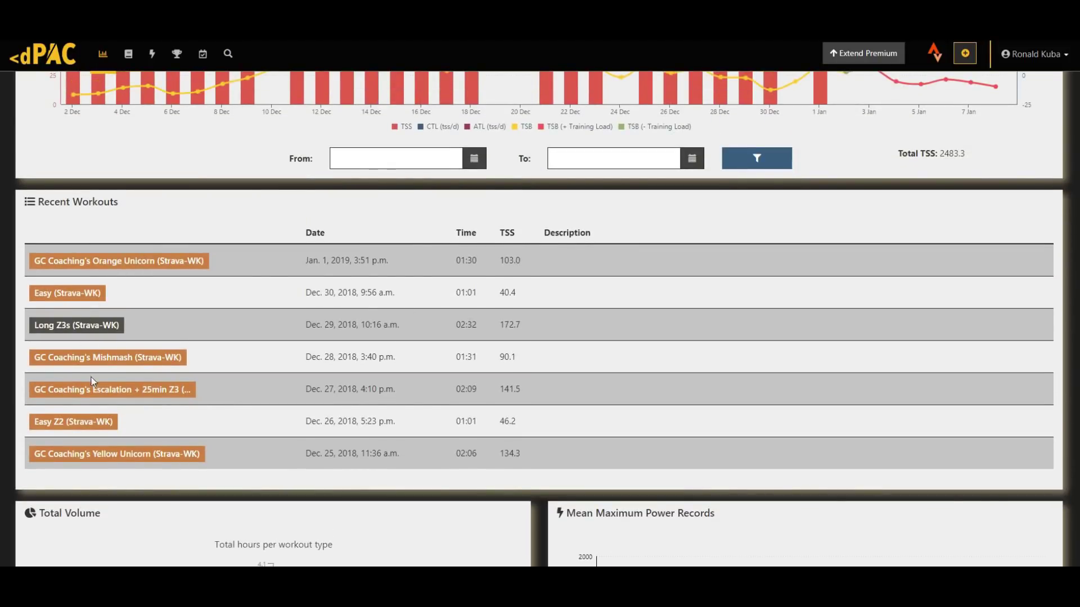
{"action": "scroll", "coordinate": [309, 372], "scroll_direction": "up", "scroll_amount": 4}
{"action": "scroll", "coordinate": [309, 371], "scroll_direction": "up", "scroll_amount": 2}
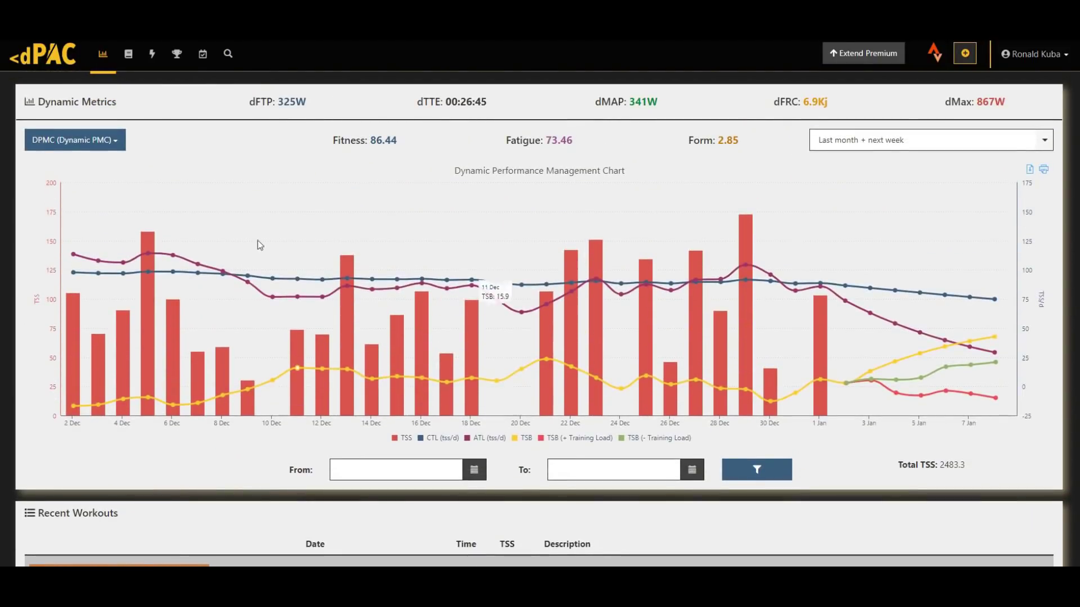
Step: Examine the Dynamic Performance Management Chart's fitness, fatigue and form curves, its total TSS and the dFTP metric
{"action": "mouse_move", "coordinate": [157, 266]}
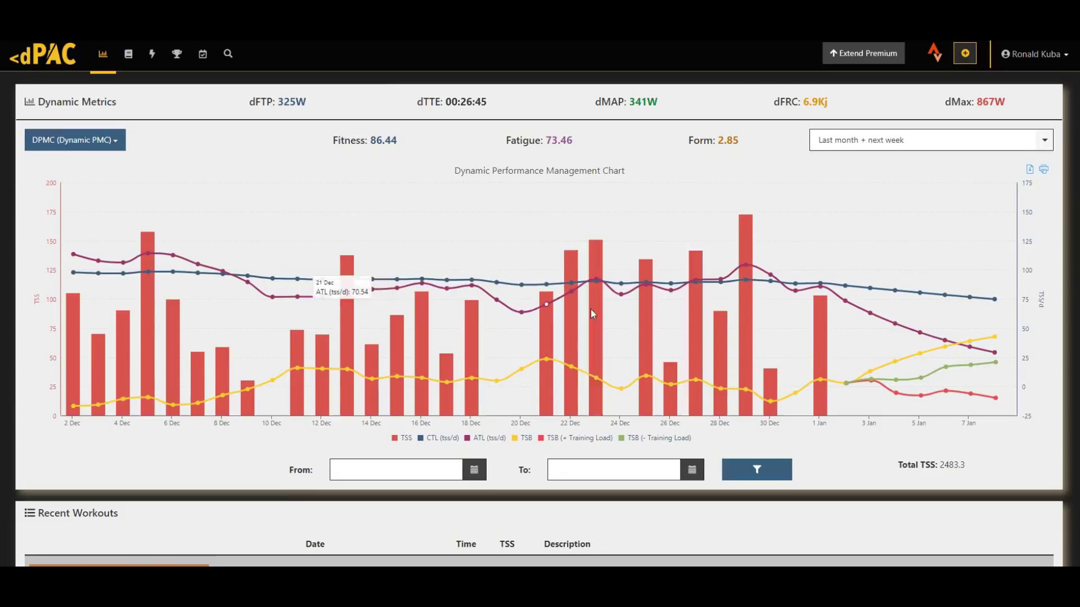
{"action": "mouse_move", "coordinate": [892, 325]}
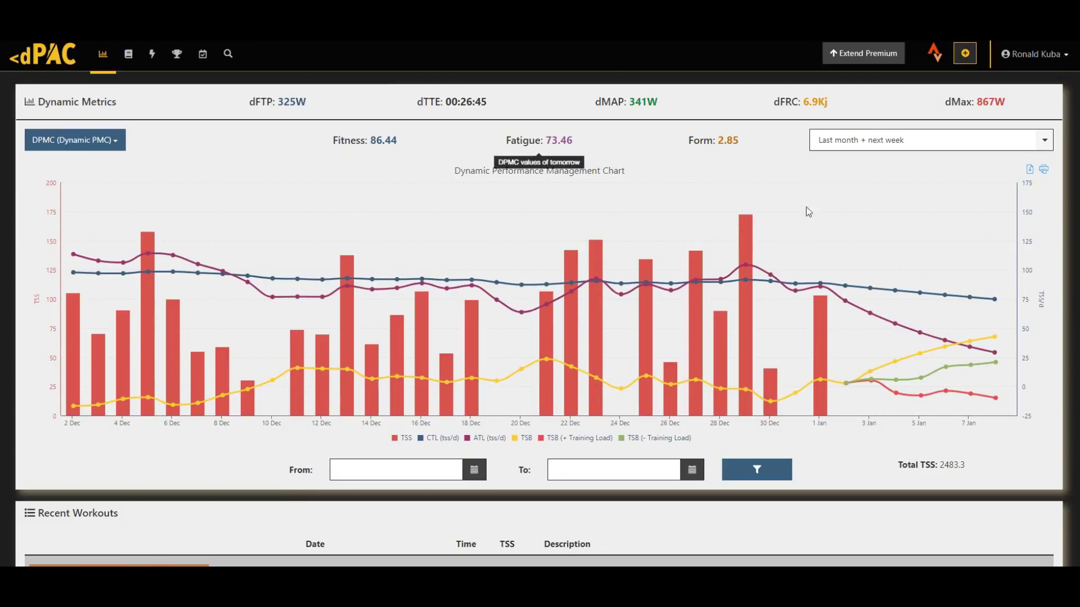
{"action": "mouse_move", "coordinate": [987, 307]}
{"action": "mouse_move", "coordinate": [873, 273]}
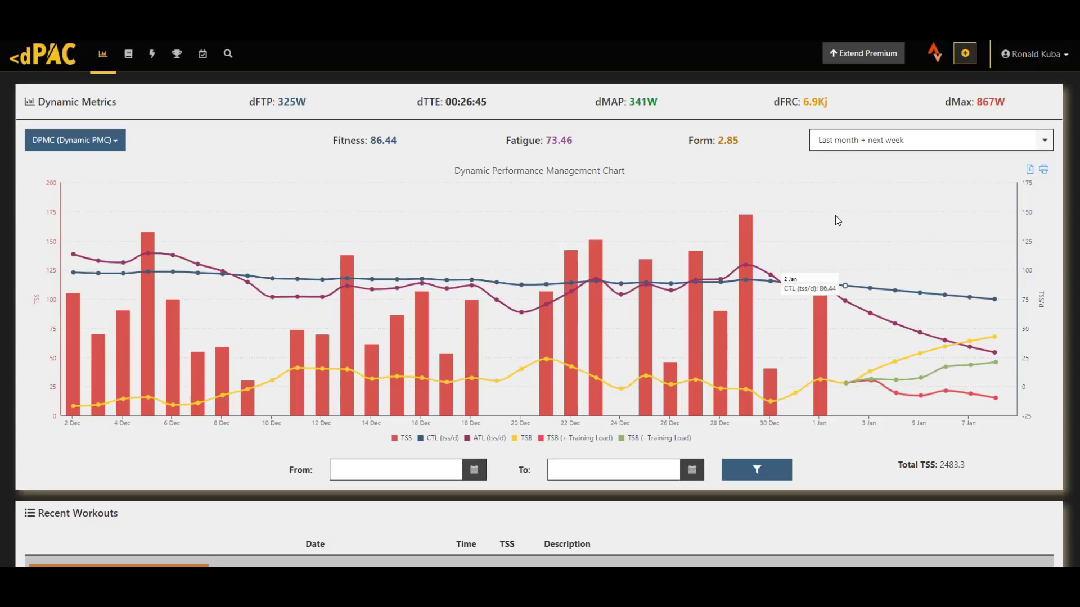
{"action": "scroll", "coordinate": [835, 220], "scroll_direction": "down", "scroll_amount": 1}
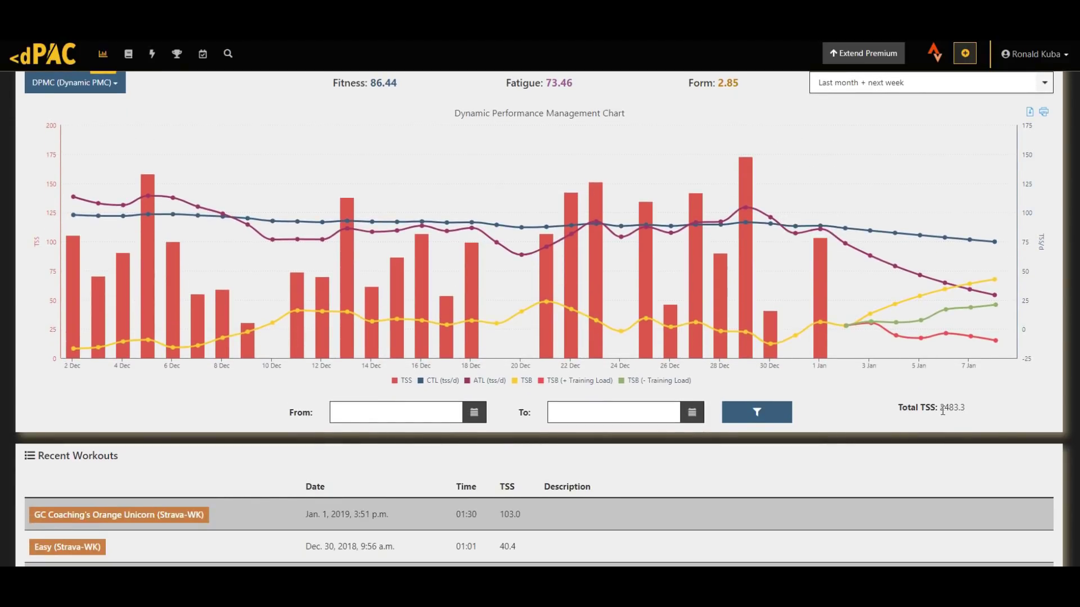
{"action": "mouse_move", "coordinate": [938, 406]}
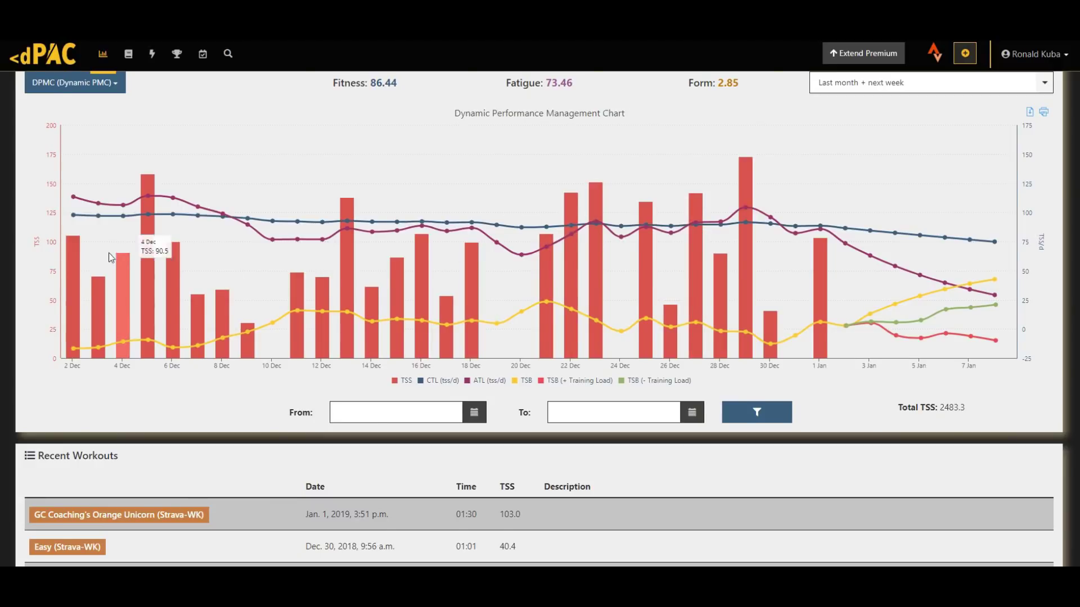
{"action": "scroll", "coordinate": [109, 253], "scroll_direction": "up", "scroll_amount": 1}
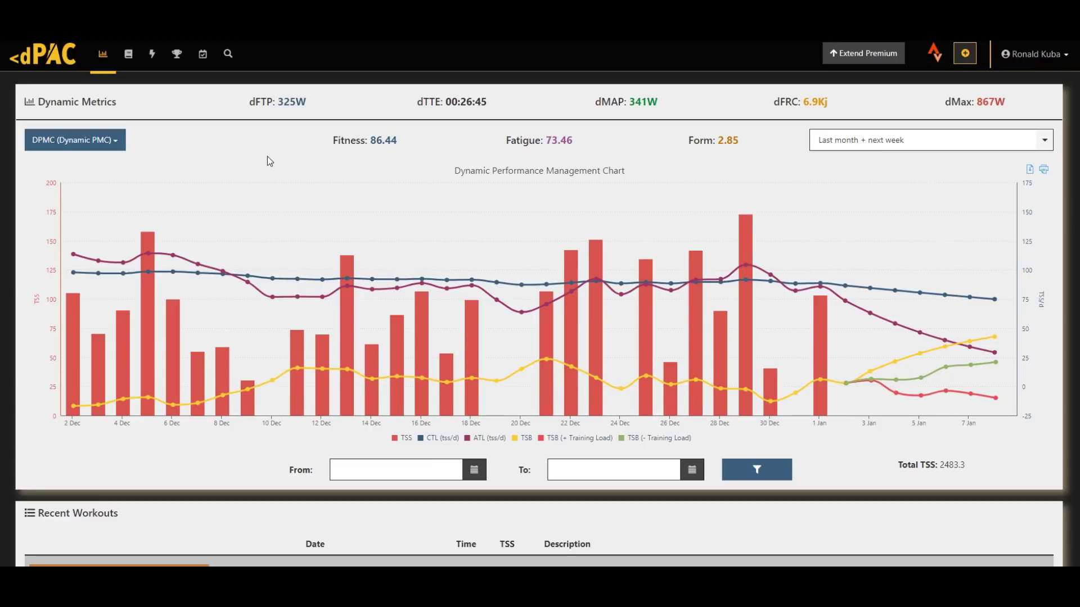
{"action": "mouse_move", "coordinate": [250, 103]}
Step: Open the details of the recent workout "GC Coaching's Orange Unicorn (Strava-WK)"
{"action": "scroll", "coordinate": [661, 180], "scroll_direction": "down", "scroll_amount": 4}
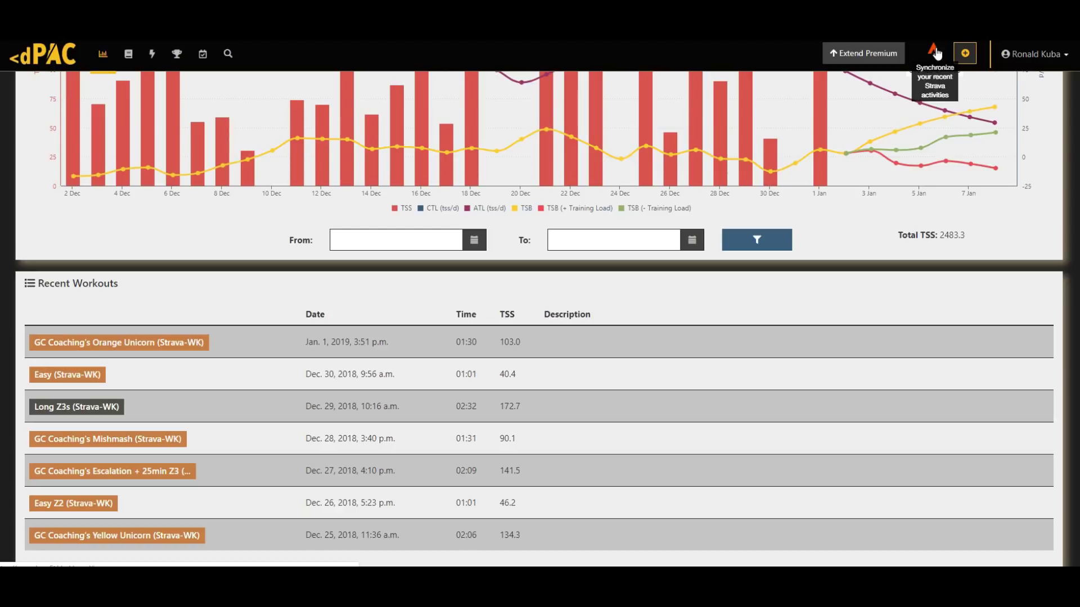
{"action": "scroll", "coordinate": [138, 296], "scroll_direction": "down", "scroll_amount": 1}
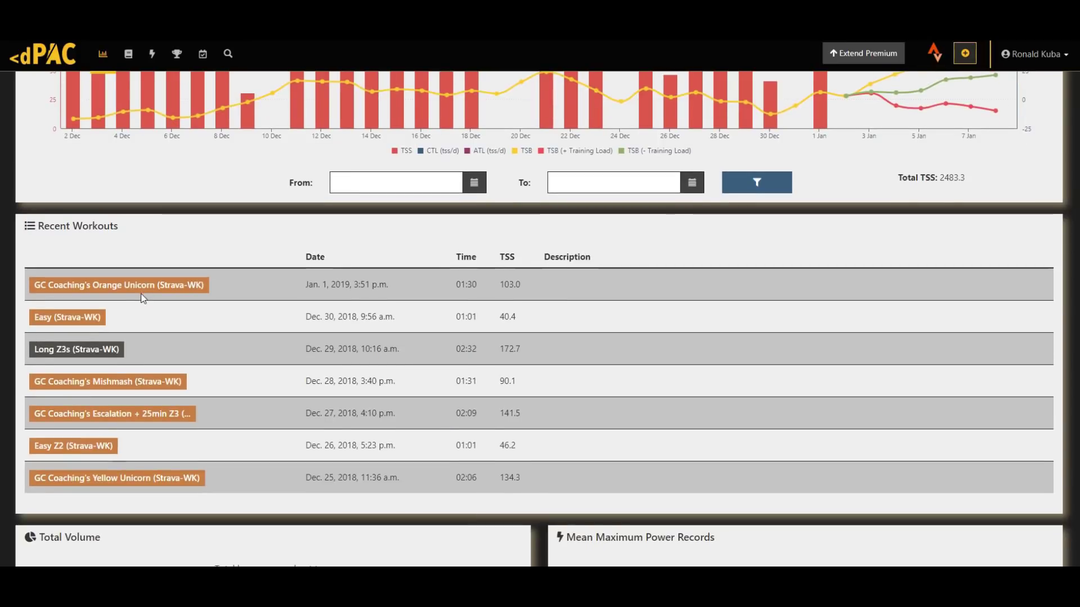
{"action": "left_click", "coordinate": [281, 286]}
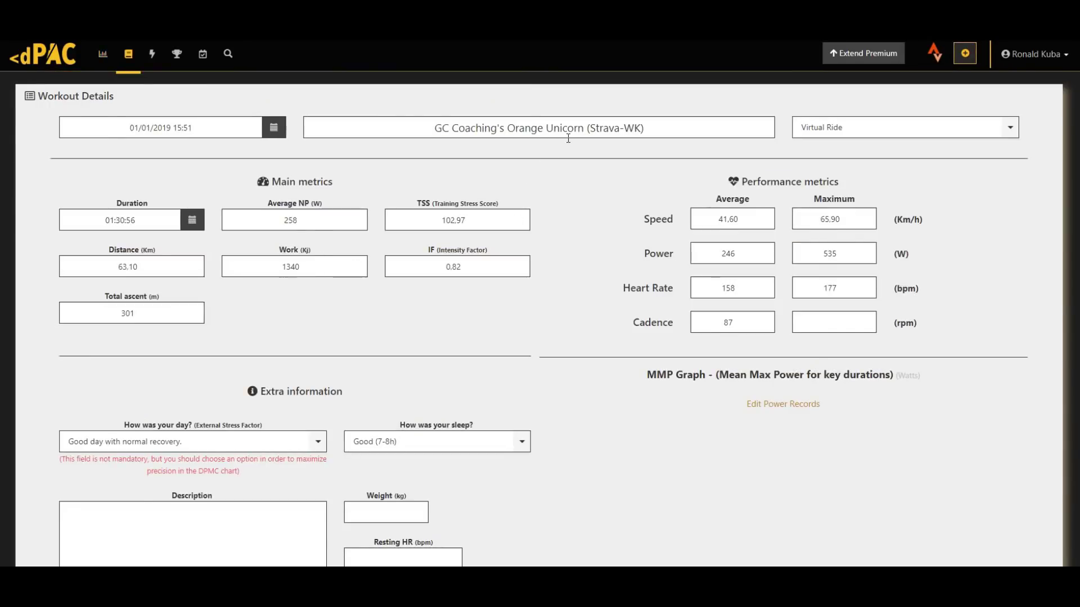
Step: Set the workout's external stress factor to "Excellent day with perfect recovery."
{"action": "scroll", "coordinate": [605, 204], "scroll_direction": "down", "scroll_amount": 3}
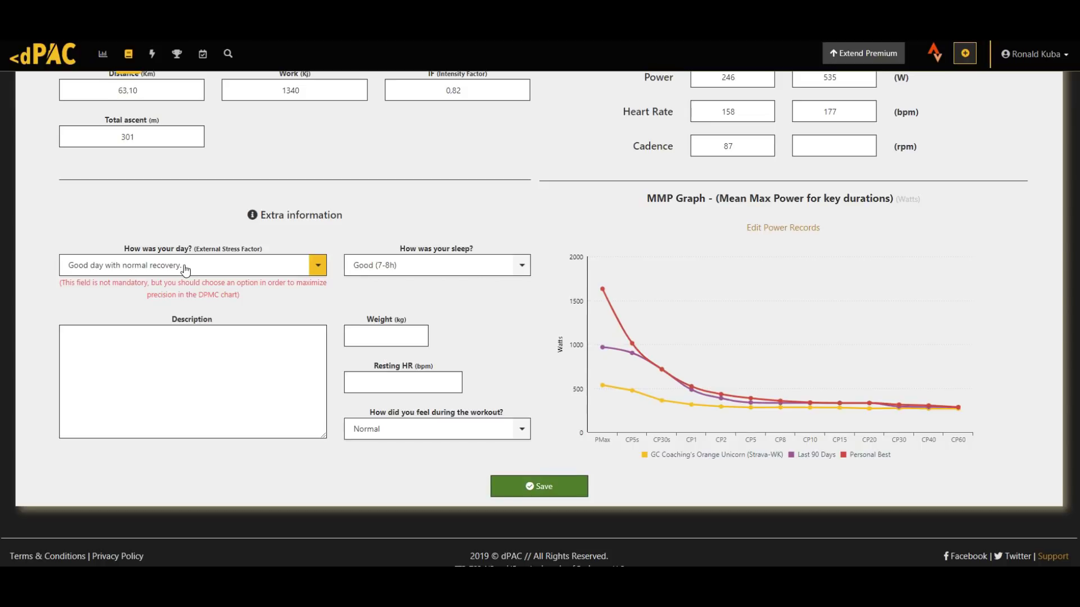
{"action": "left_click", "coordinate": [318, 267]}
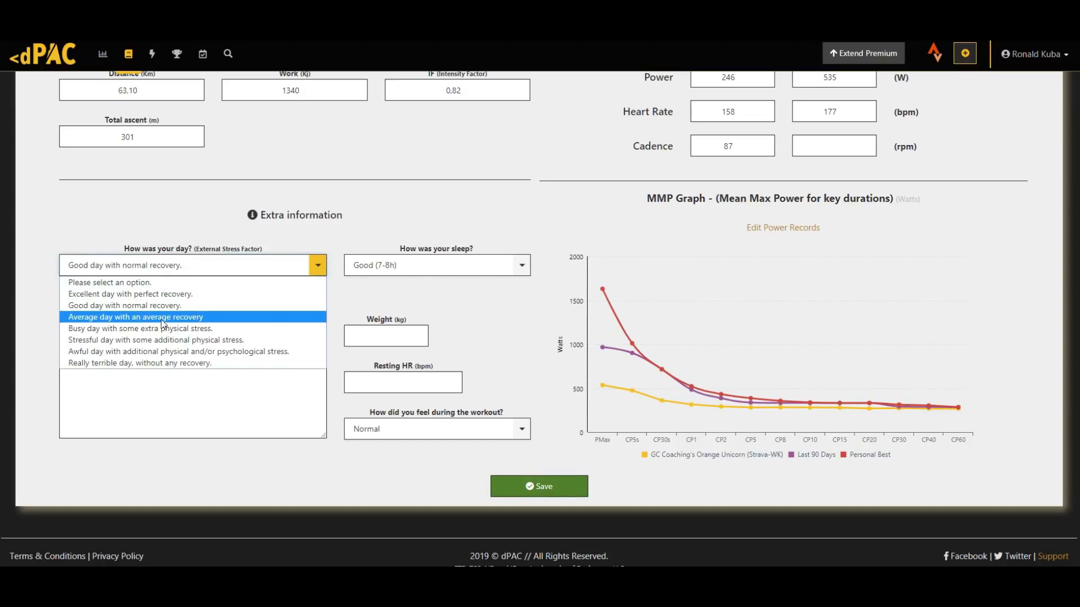
{"action": "left_click", "coordinate": [129, 294]}
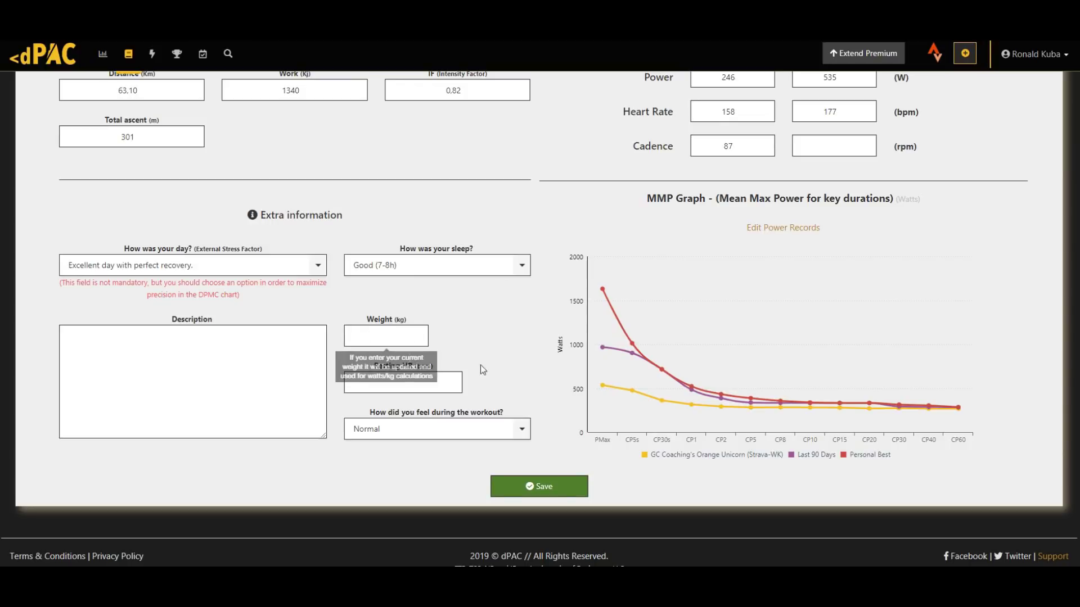
Step: Set the workout's resting heart rate to 37 bpm
{"action": "left_click", "coordinate": [454, 384]}
{"action": "type", "text": "9"}
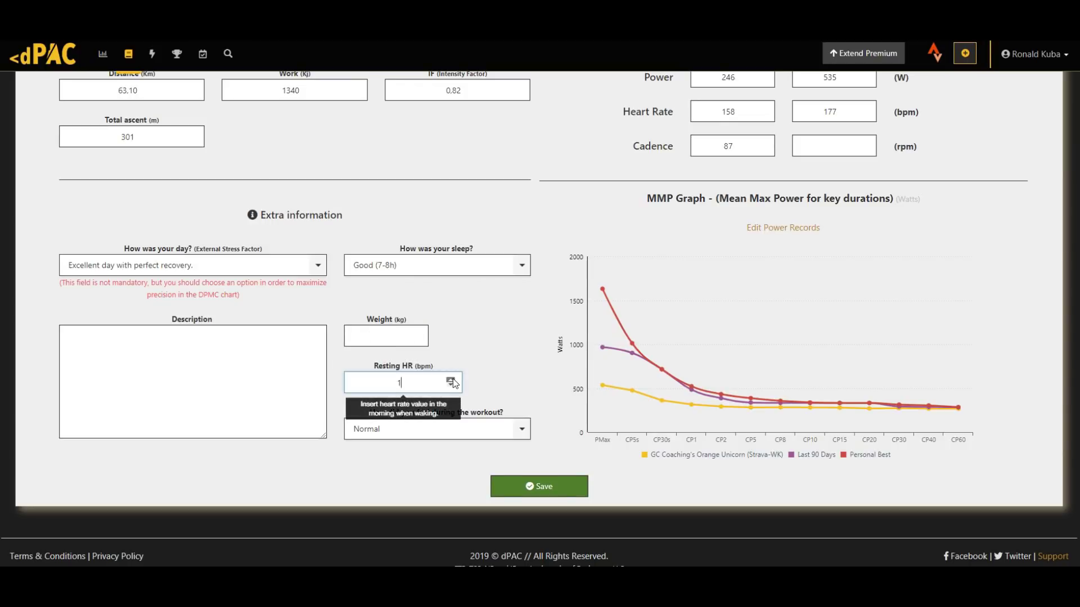
{"action": "key", "text": "BackSpace"}
{"action": "type", "text": "17"}
{"action": "left_click", "coordinate": [454, 379]}
{"action": "left_click", "coordinate": [452, 379]}
{"action": "left_click", "coordinate": [452, 379]}
{"action": "left_click", "coordinate": [522, 374]}
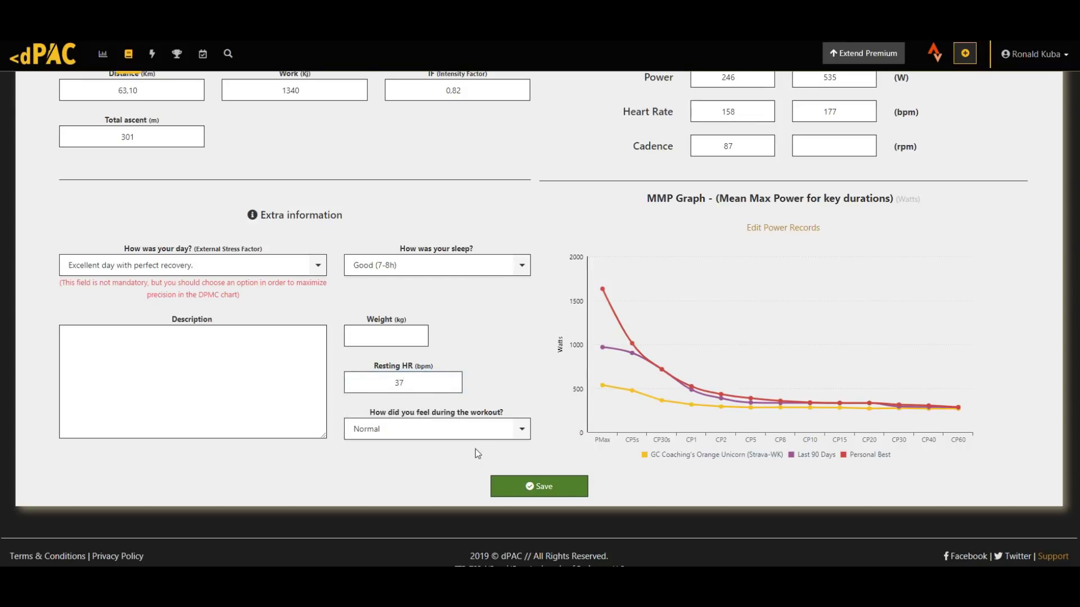
Step: Set how the workout felt to "Good" and save the workout
{"action": "left_click", "coordinate": [522, 430]}
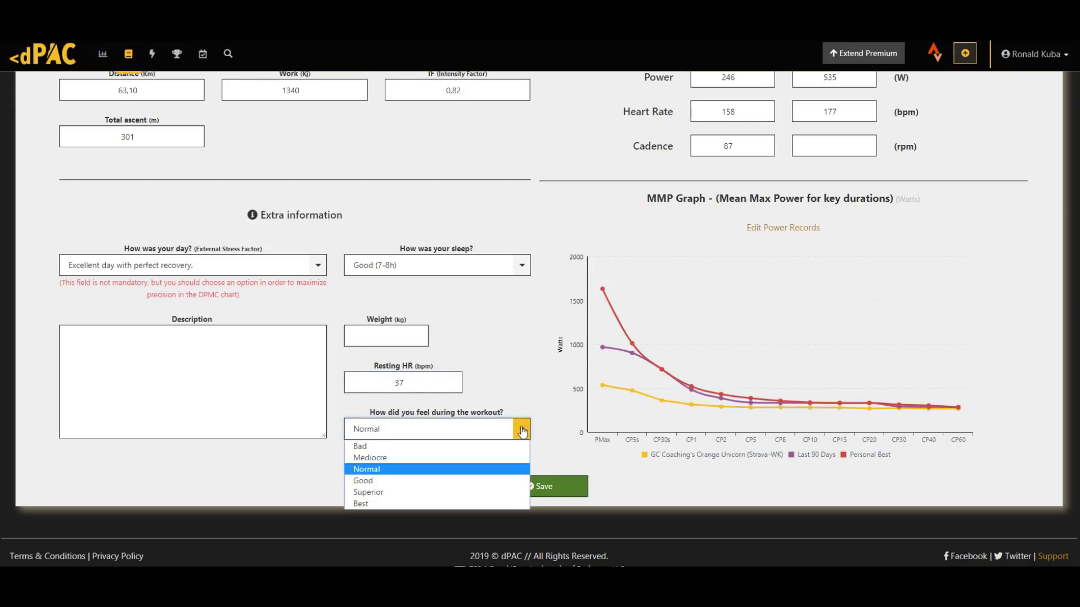
{"action": "left_click", "coordinate": [374, 481]}
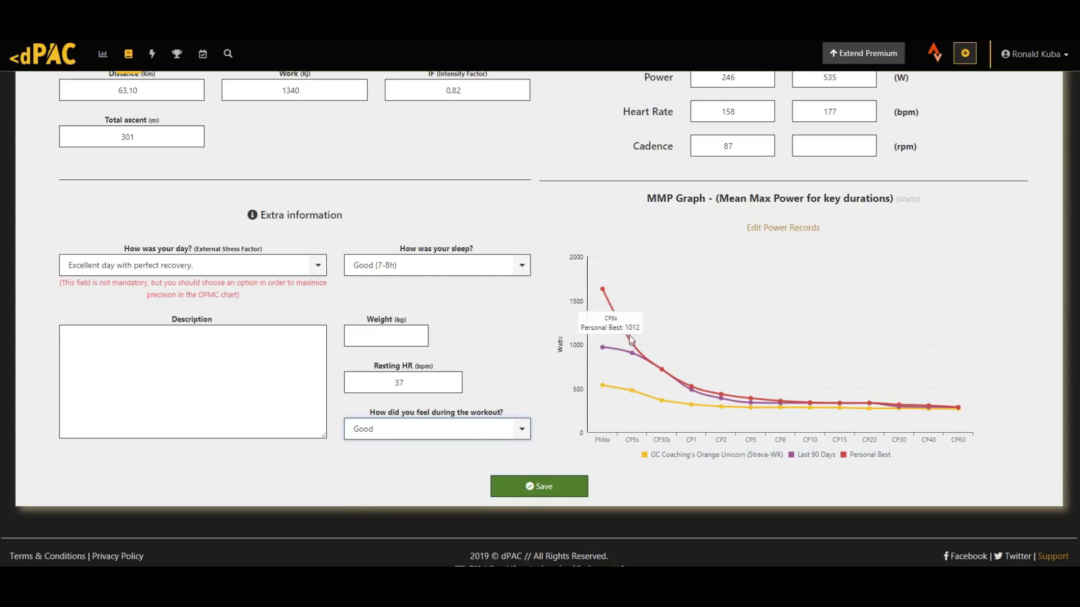
{"action": "scroll", "coordinate": [618, 315], "scroll_direction": "up", "scroll_amount": 4}
{"action": "scroll", "coordinate": [629, 281], "scroll_direction": "down", "scroll_amount": 1}
{"action": "scroll", "coordinate": [628, 282], "scroll_direction": "down", "scroll_amount": 3}
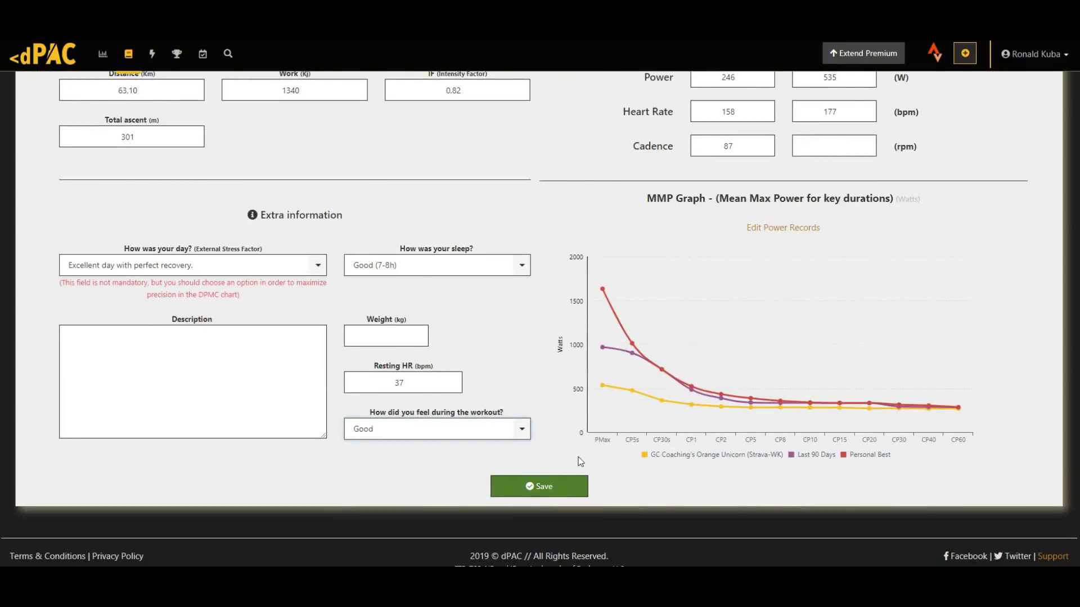
{"action": "left_click", "coordinate": [534, 495]}
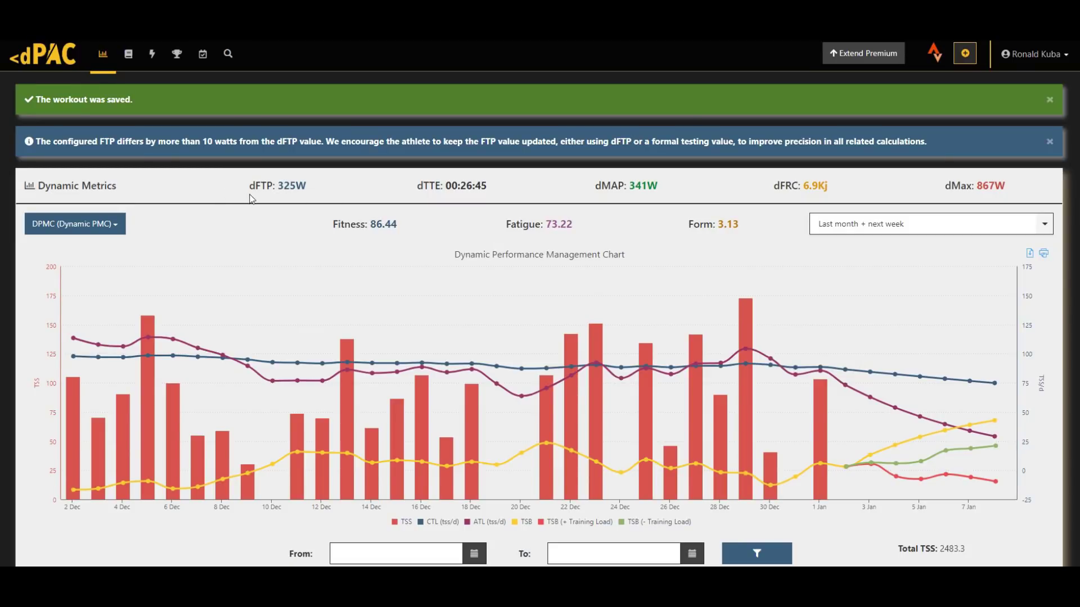
Step: Check the dynamic metrics on the dashboard, and open the Power Records list to look through it
{"action": "mouse_move", "coordinate": [253, 187]}
{"action": "mouse_move", "coordinate": [653, 179]}
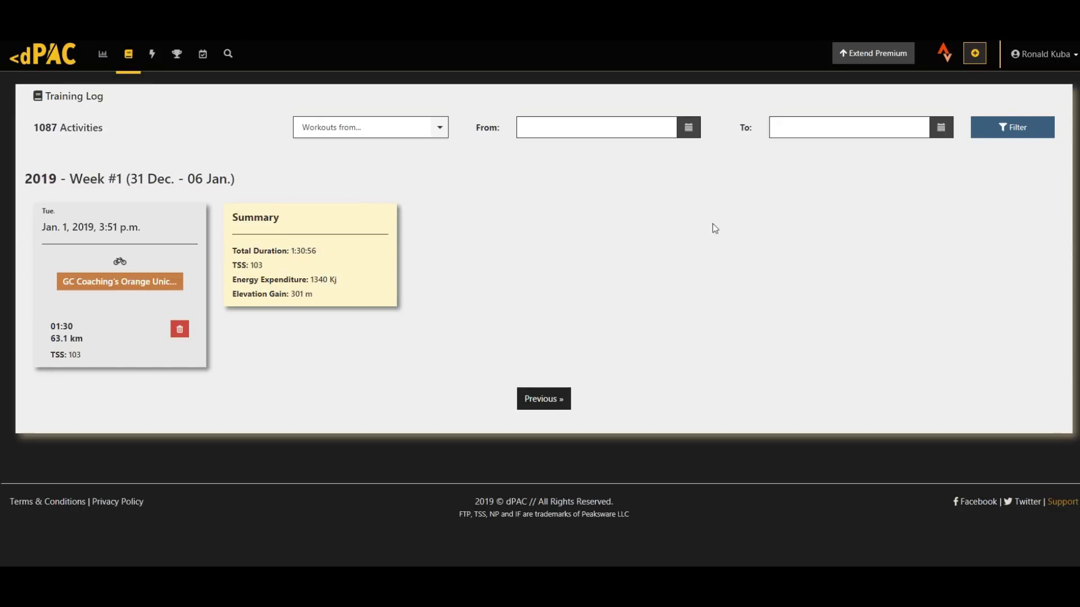
{"action": "left_click", "coordinate": [153, 54]}
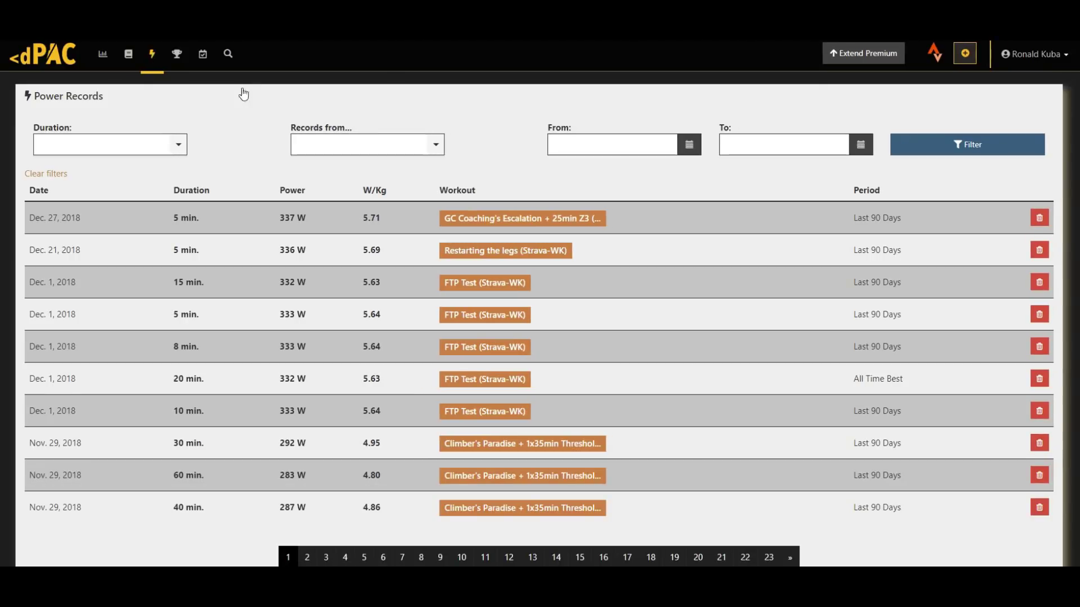
{"action": "scroll", "coordinate": [426, 139], "scroll_direction": "down", "scroll_amount": 2}
{"action": "scroll", "coordinate": [424, 132], "scroll_direction": "up", "scroll_amount": 2}
Step: Open the Virtual Coach and review the suggested next workout plan with its power training zones
{"action": "left_click", "coordinate": [178, 56]}
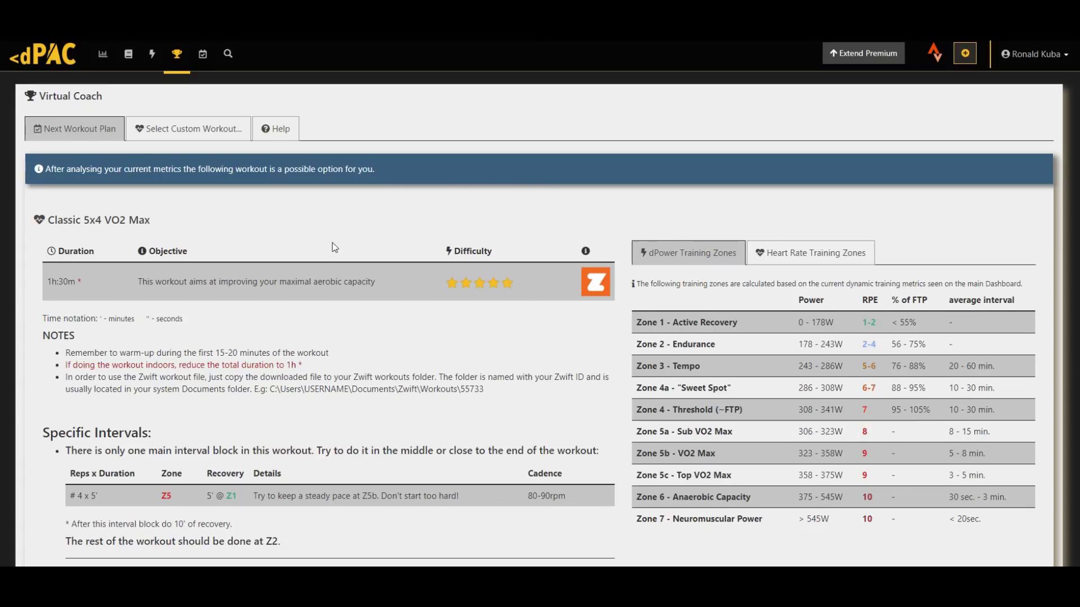
{"action": "scroll", "coordinate": [334, 247], "scroll_direction": "down", "scroll_amount": 1}
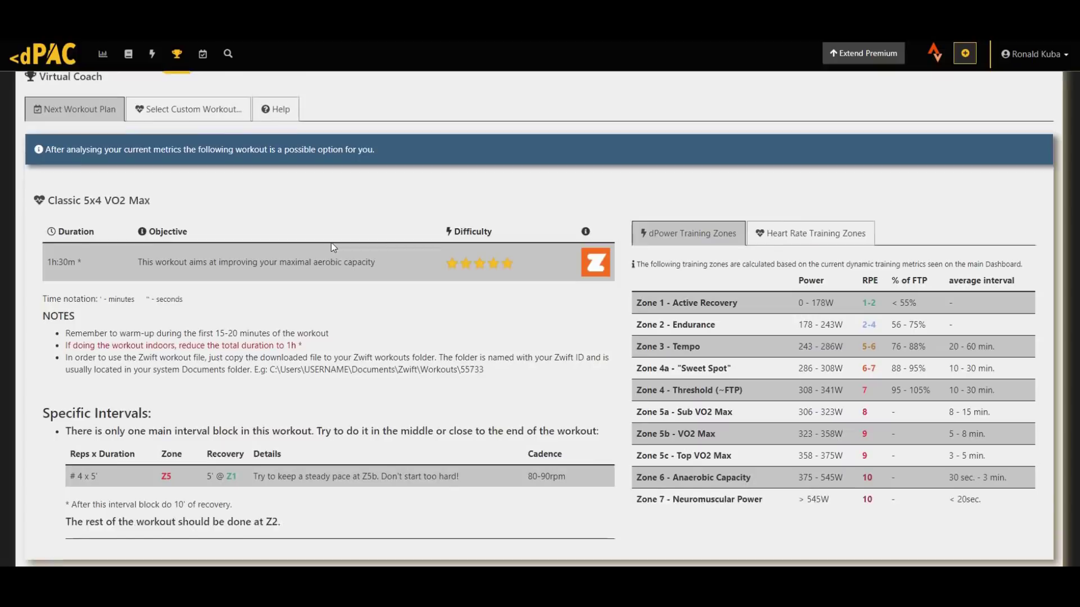
{"action": "scroll", "coordinate": [337, 248], "scroll_direction": "up", "scroll_amount": 1}
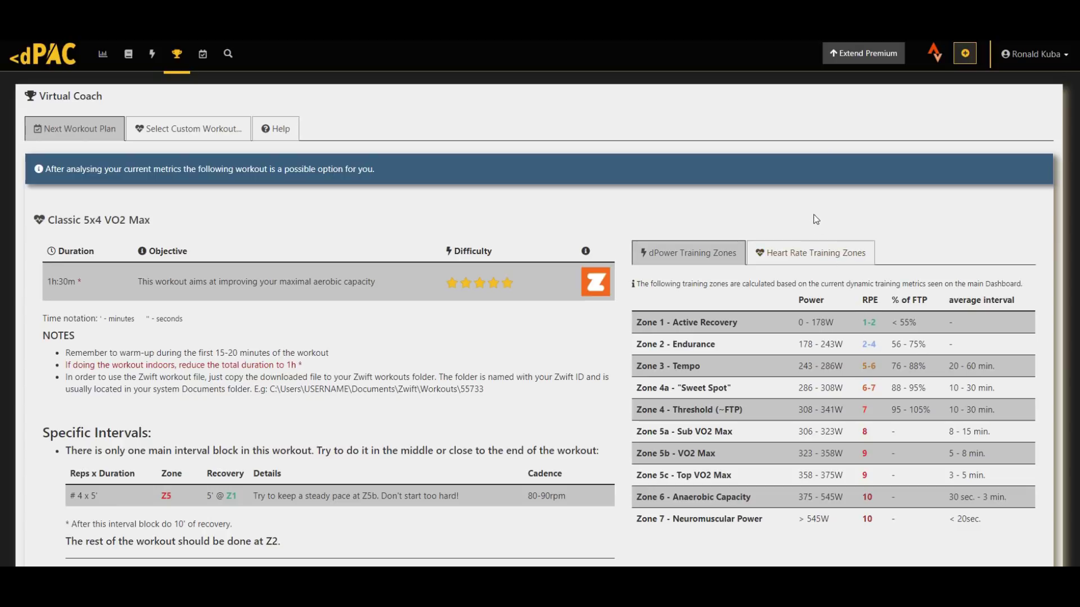
Step: Compare the suggested workout's heart rate training zones with its dPower training zones
{"action": "left_click", "coordinate": [812, 252]}
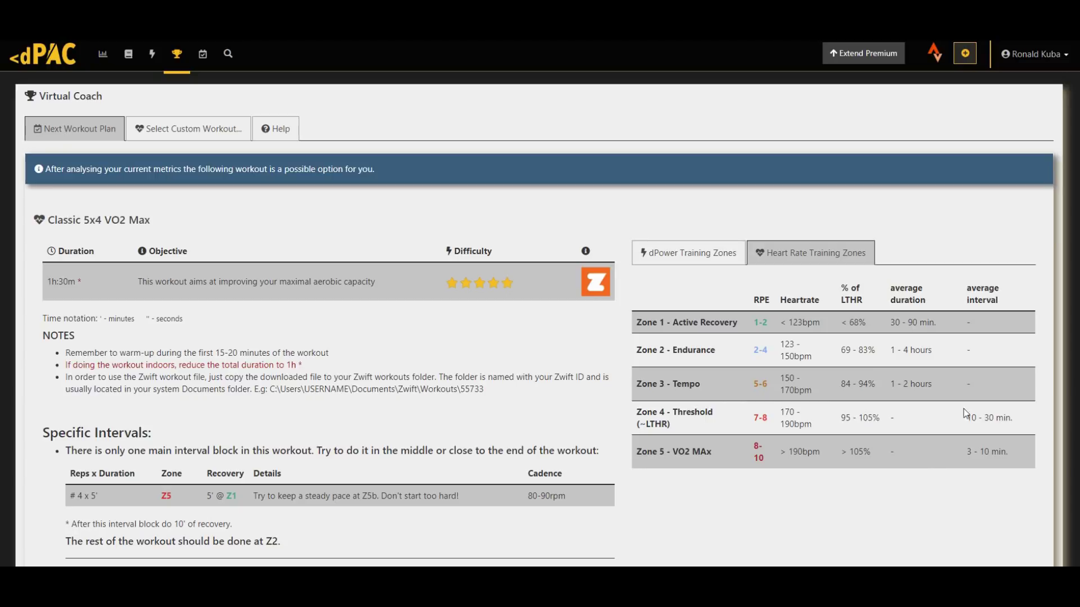
{"action": "left_click", "coordinate": [683, 256]}
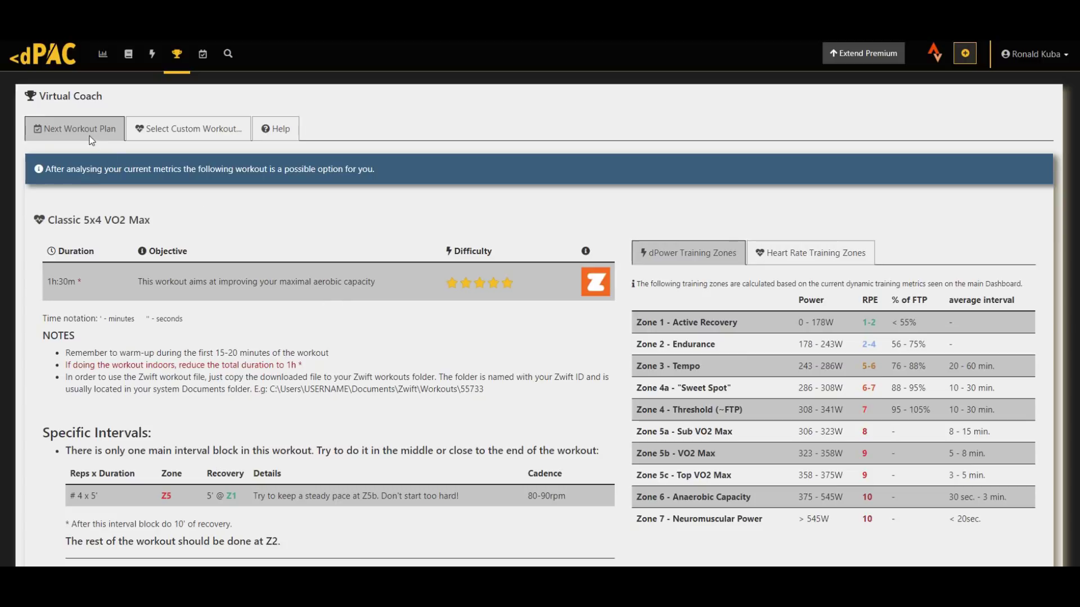
{"action": "scroll", "coordinate": [80, 123], "scroll_direction": "down", "scroll_amount": 2}
{"action": "scroll", "coordinate": [82, 123], "scroll_direction": "up", "scroll_amount": 2}
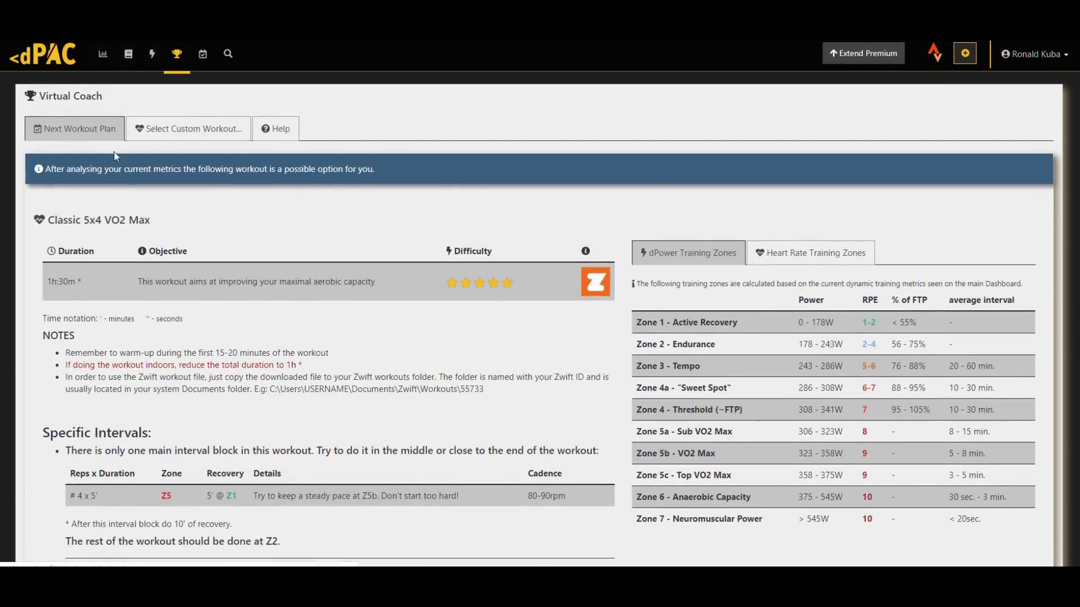
Step: Build a custom VO2 Max workout in the Virtual Coach and review its intervals and notes
{"action": "left_click", "coordinate": [181, 128]}
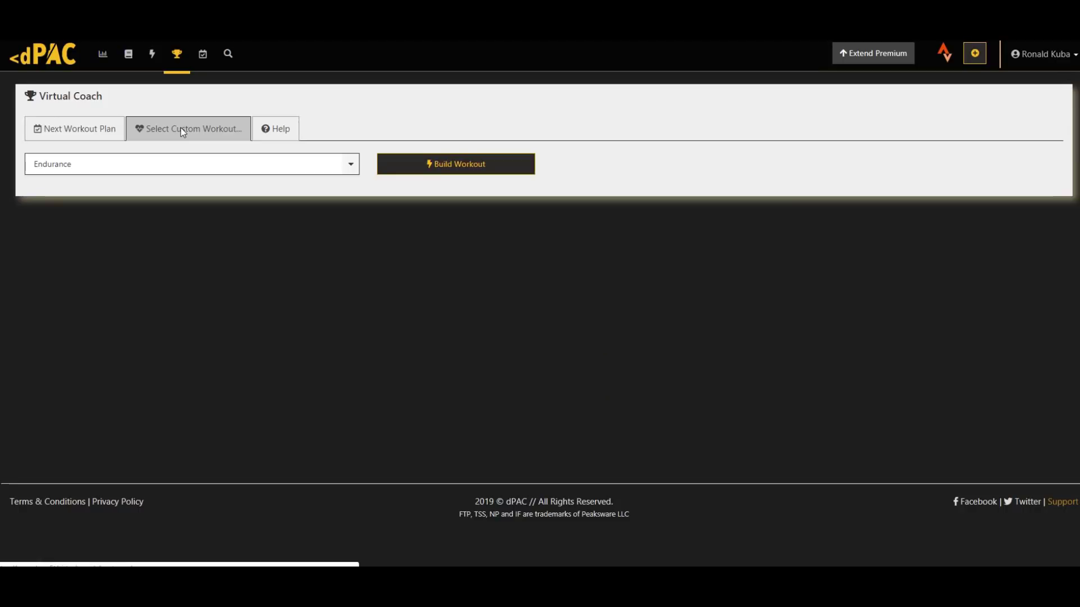
{"action": "left_click", "coordinate": [190, 164]}
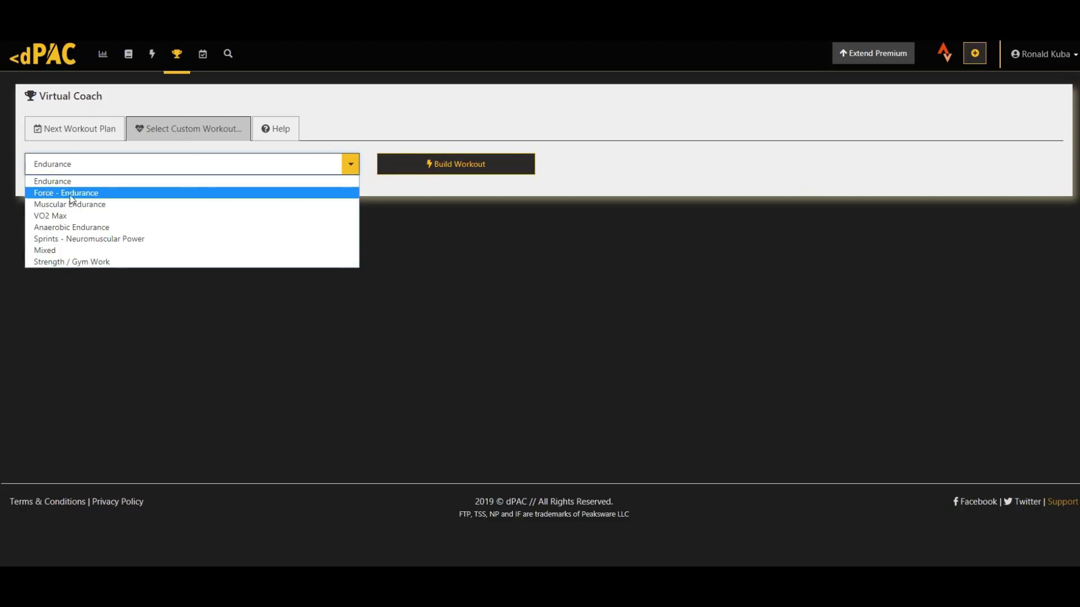
{"action": "left_click", "coordinate": [56, 216]}
{"action": "left_click", "coordinate": [458, 179]}
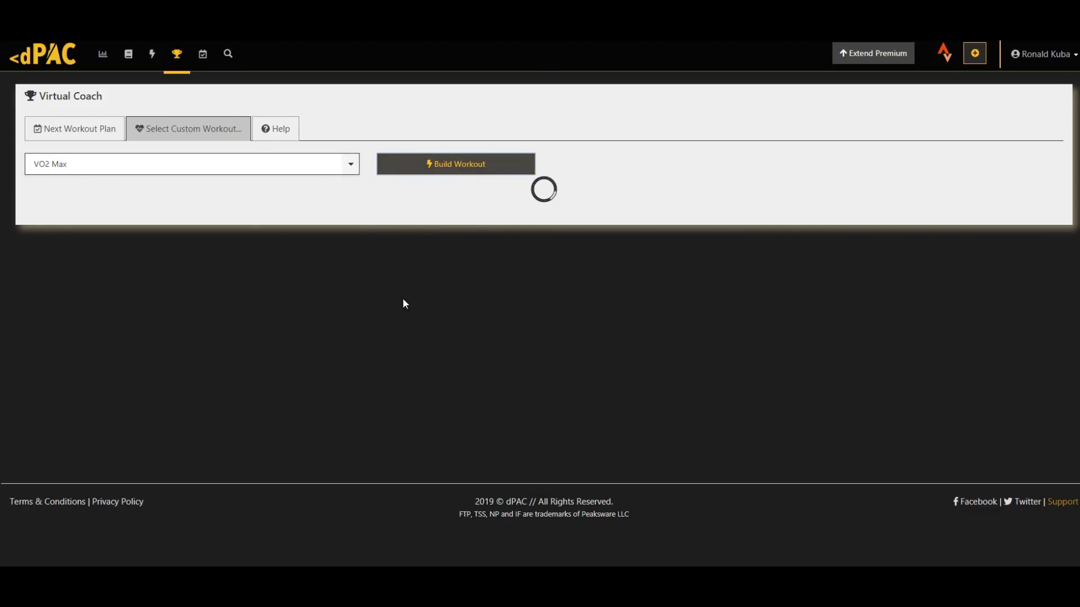
{"action": "scroll", "coordinate": [428, 257], "scroll_direction": "down", "scroll_amount": 2}
{"action": "scroll", "coordinate": [429, 258], "scroll_direction": "up", "scroll_amount": 1}
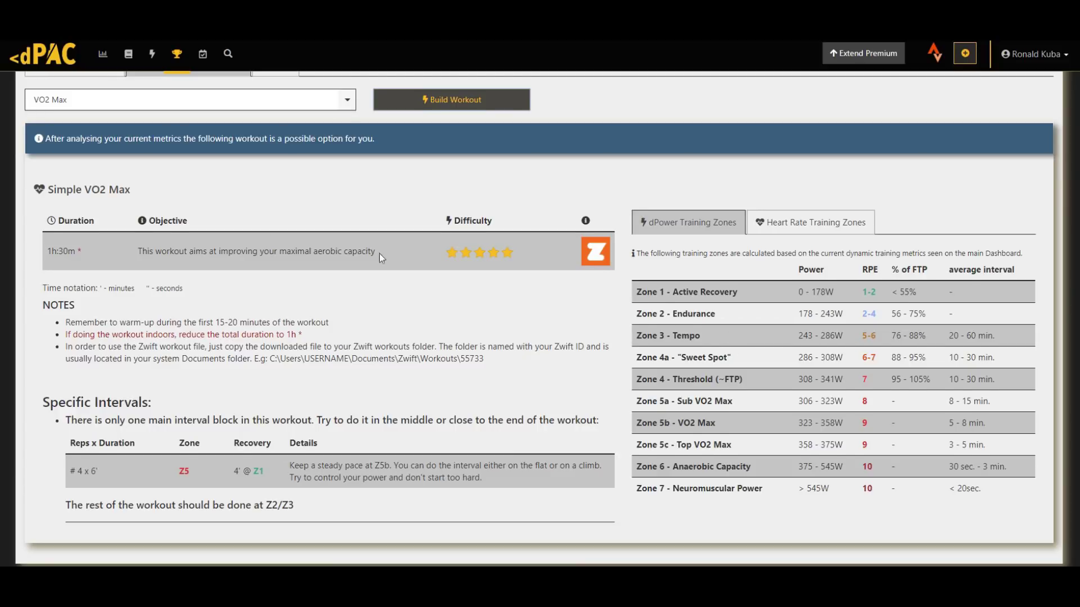
{"action": "scroll", "coordinate": [379, 253], "scroll_direction": "up", "scroll_amount": 2}
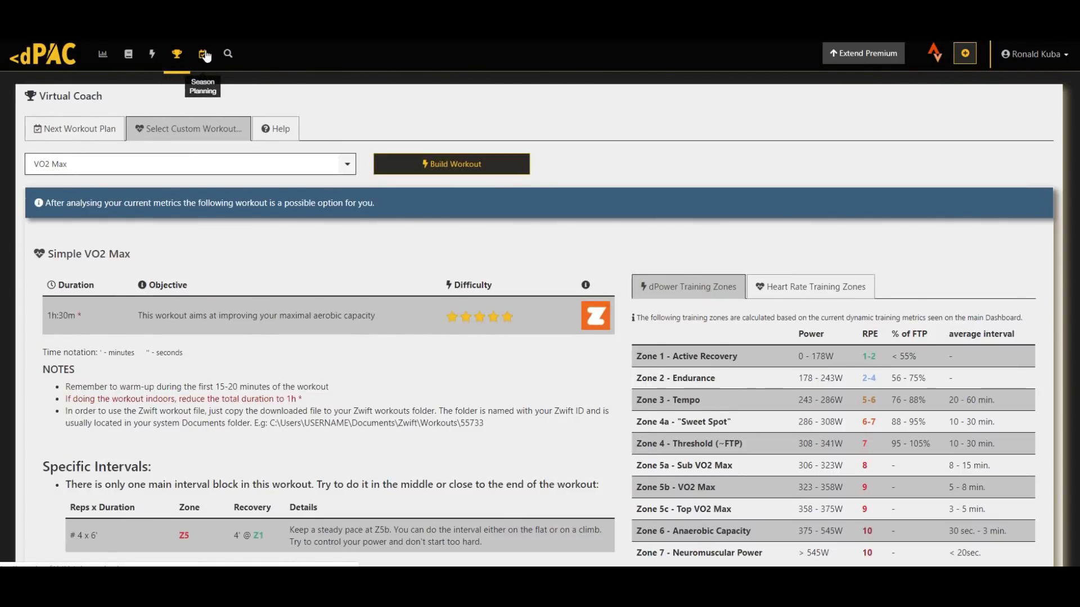
Step: Review the ITT National championships goal in Season Planning and save it
{"action": "left_click", "coordinate": [204, 54]}
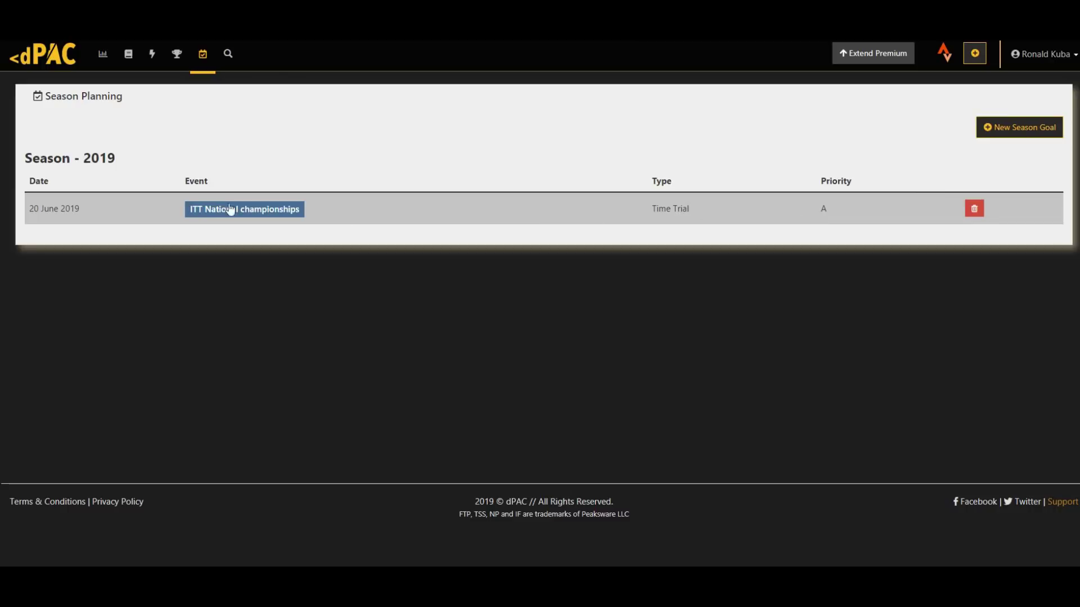
{"action": "left_click", "coordinate": [224, 218]}
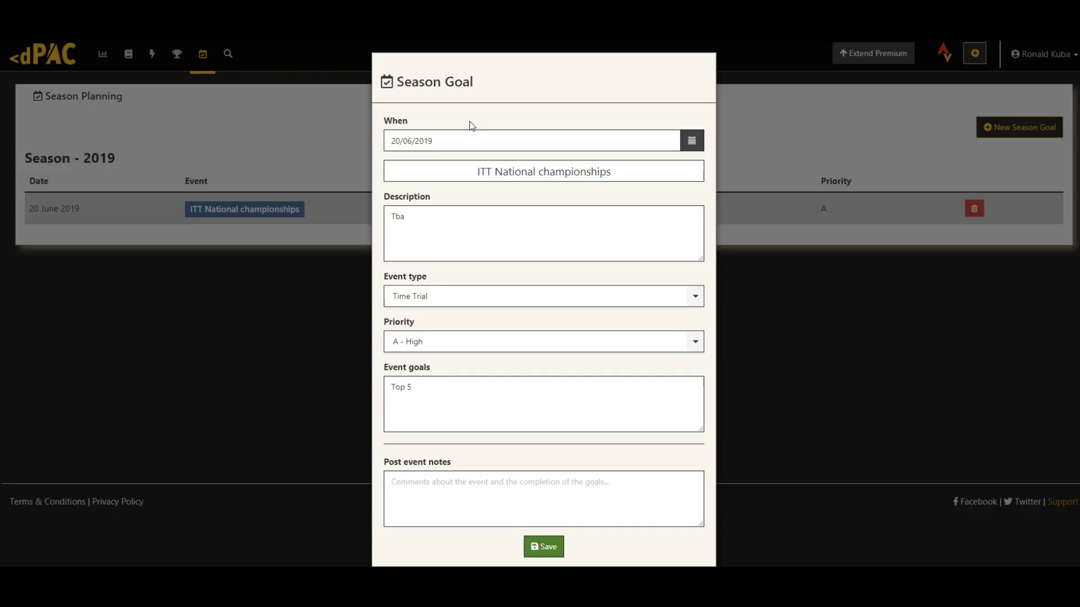
{"action": "left_click", "coordinate": [548, 551]}
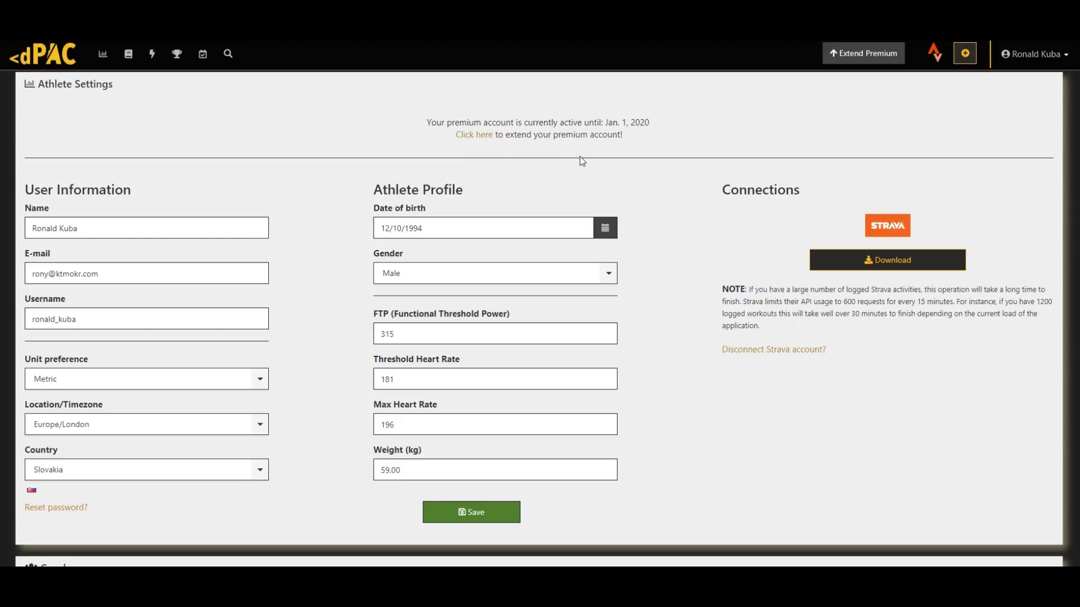
Step: Look through the athlete settings down to the coach authorization section
{"action": "scroll", "coordinate": [966, 311], "scroll_direction": "down", "scroll_amount": 4}
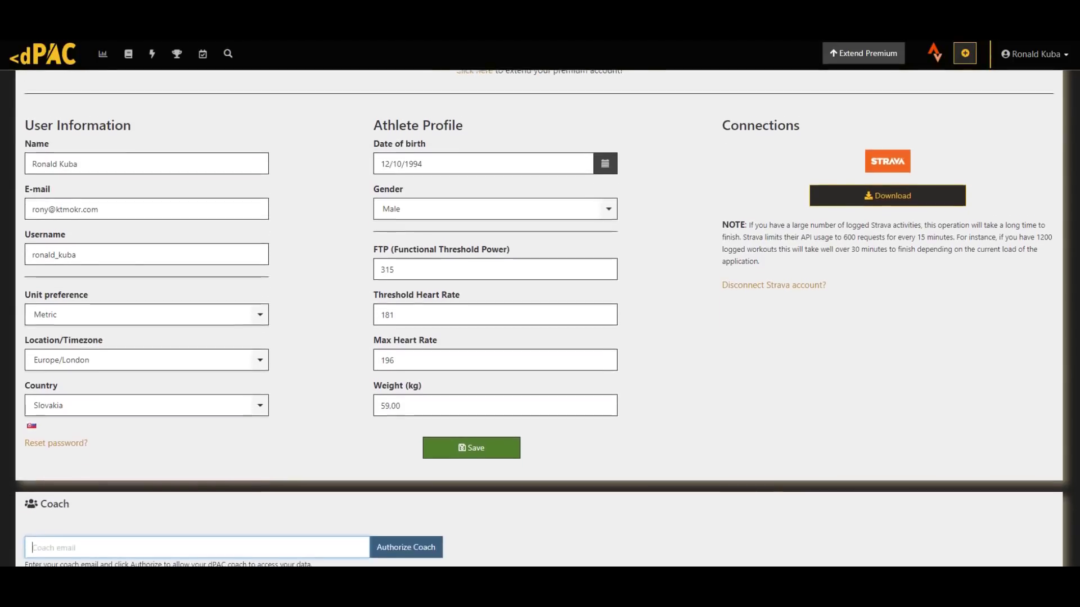